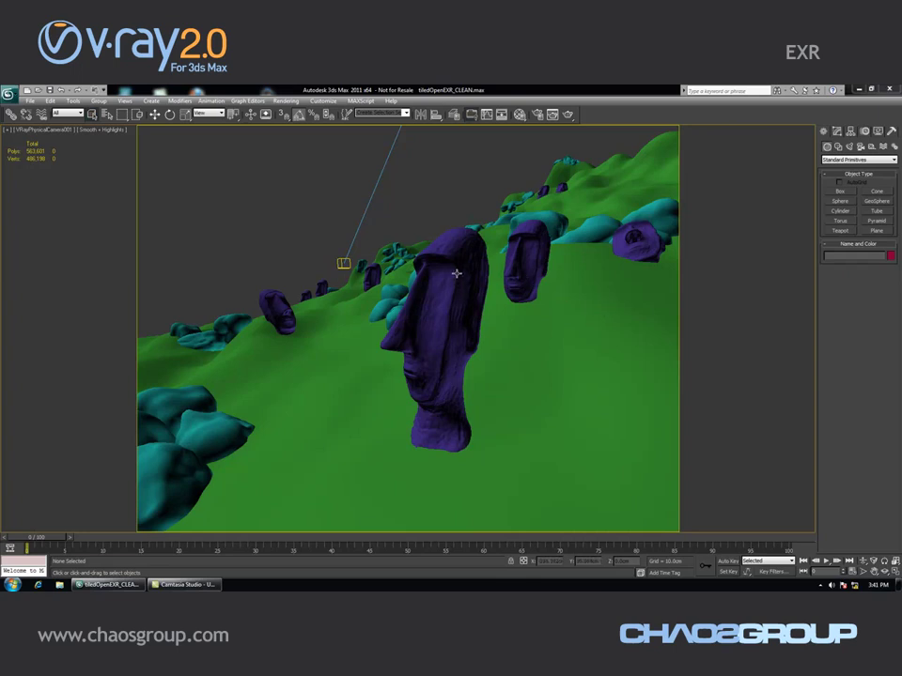
# - Load Grass.png from 009_EXR\Textures_START as a Bitmap in the Grass material's Diffuse slot
pyautogui.press('m')
pyautogui.moveTo(624, 144); pyautogui.dragTo(679, 139)
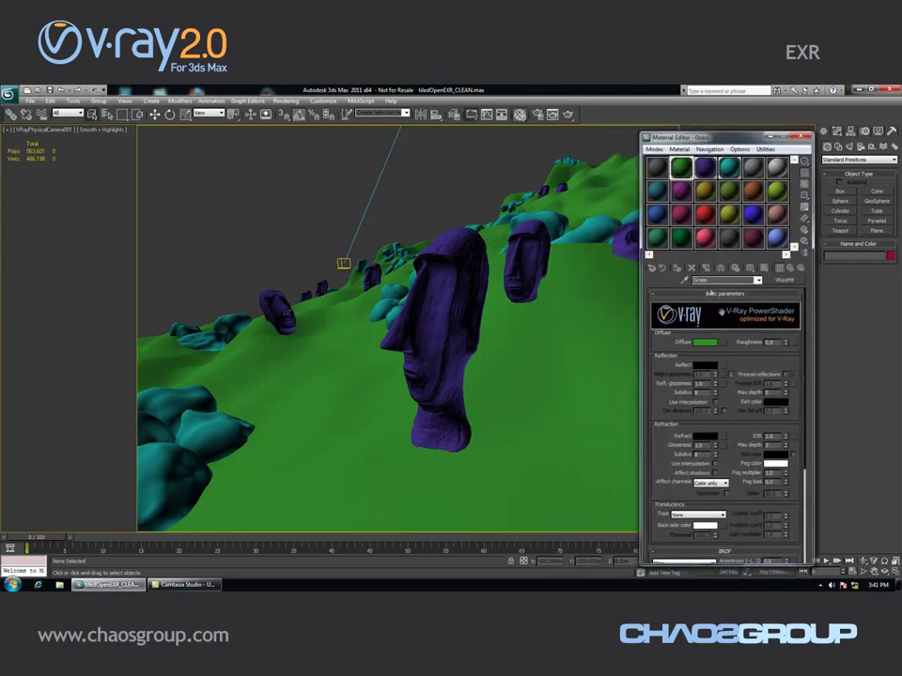
pyautogui.click(719, 343)
pyautogui.doubleClick(426, 230)
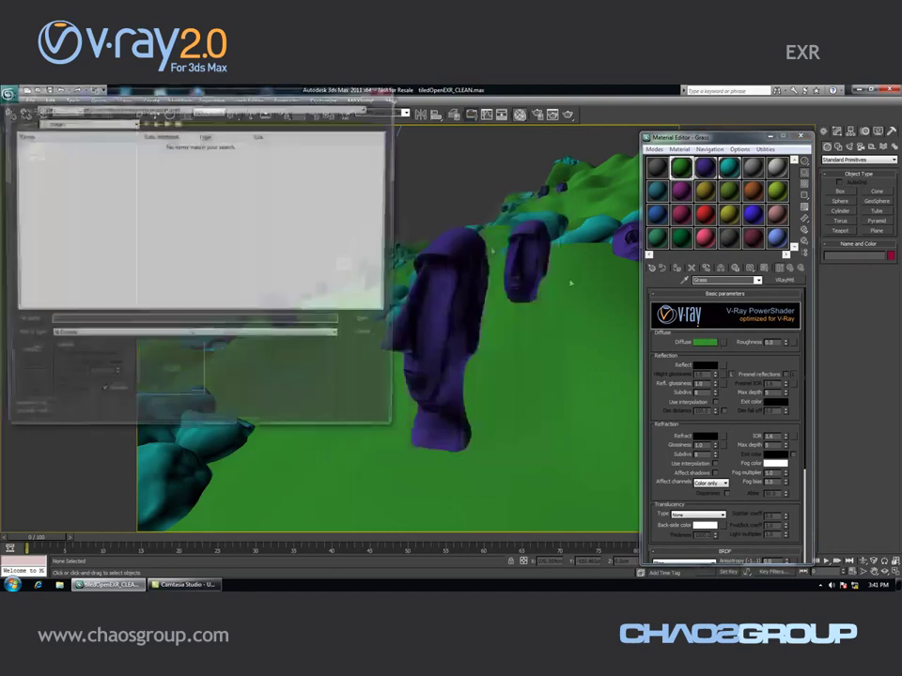
pyautogui.click(130, 123)
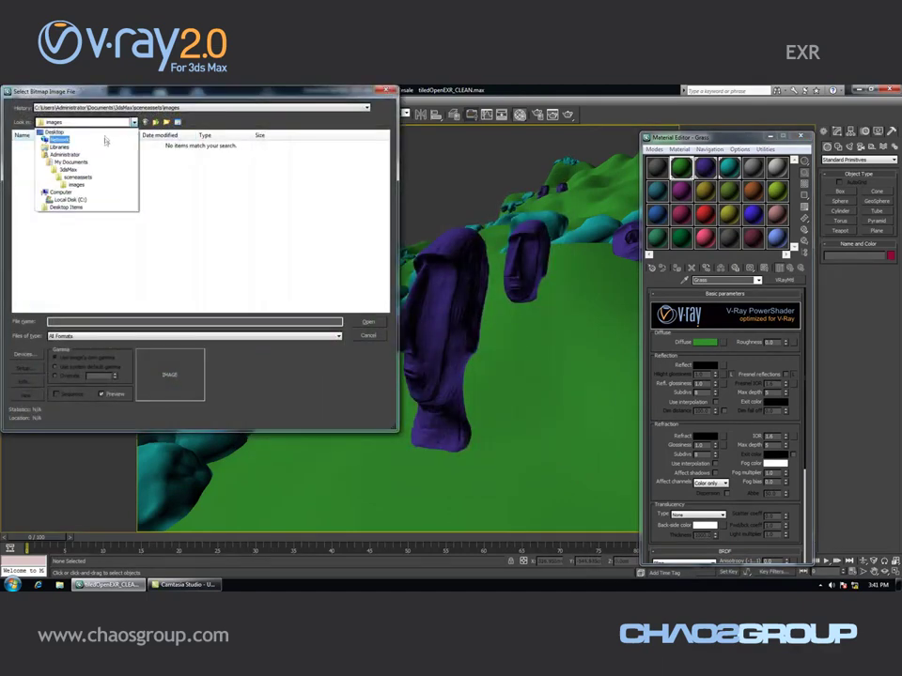
pyautogui.click(47, 135)
pyautogui.doubleClick(233, 172)
pyautogui.doubleClick(75, 164)
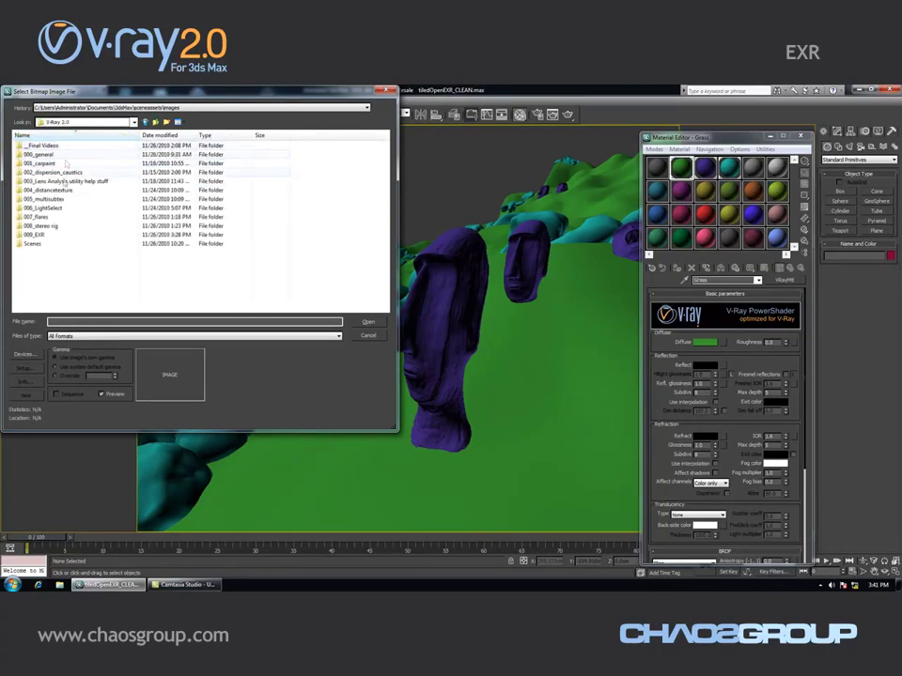
pyautogui.doubleClick(34, 234)
pyautogui.doubleClick(42, 146)
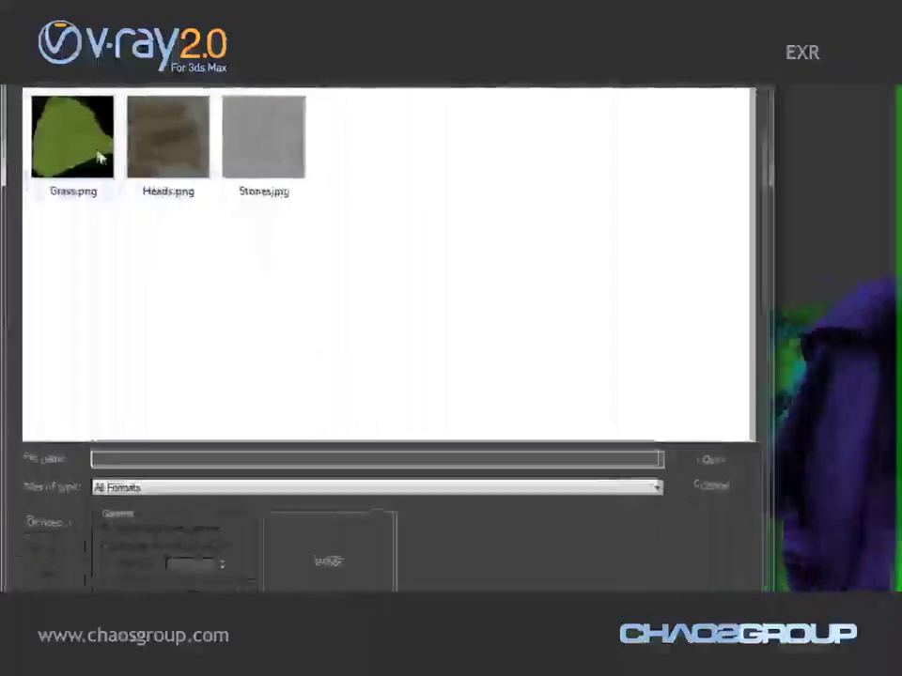
pyautogui.doubleClick(71, 153)
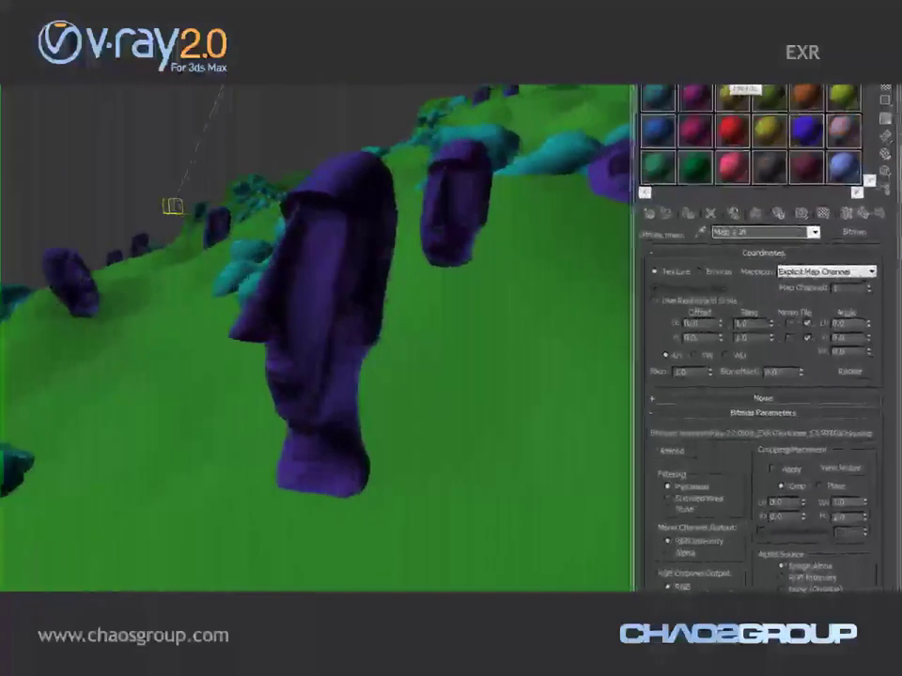
# - Assign a Heads.png bitmap to the Heads material's Diffuse map
pyautogui.click(789, 111)
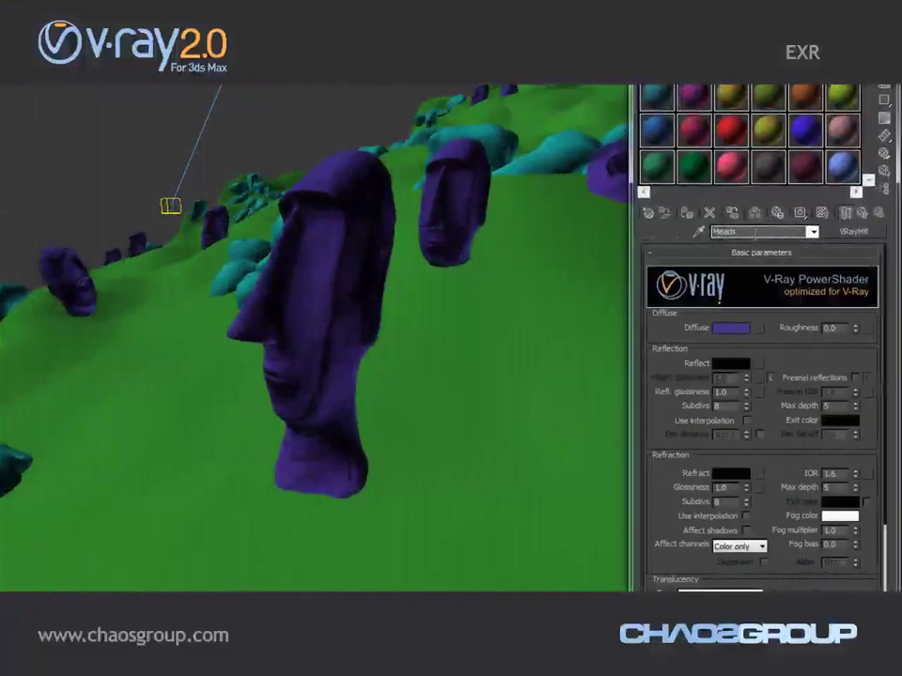
pyautogui.click(757, 330)
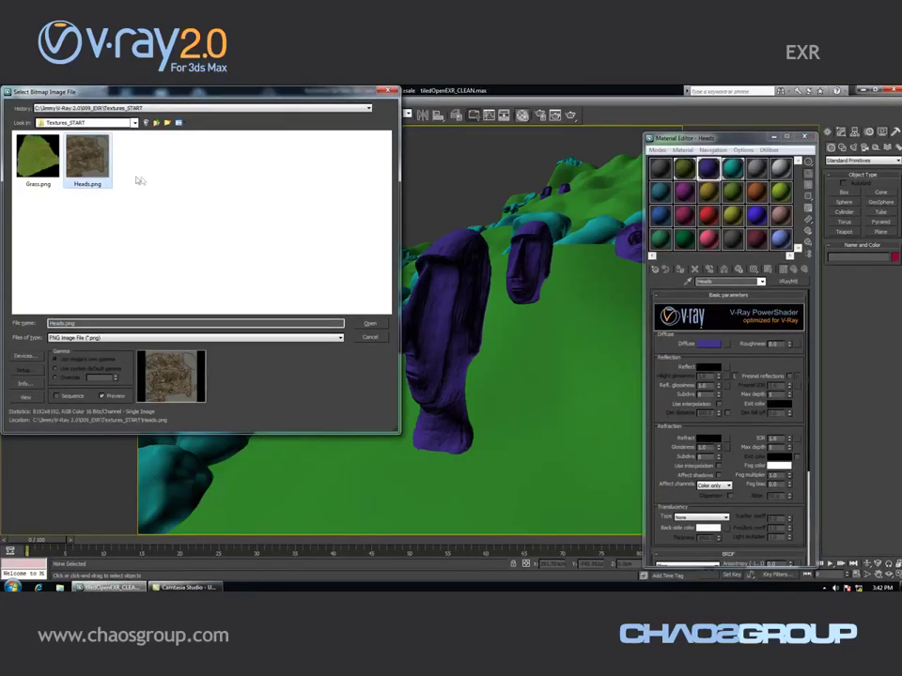
pyautogui.click(369, 323)
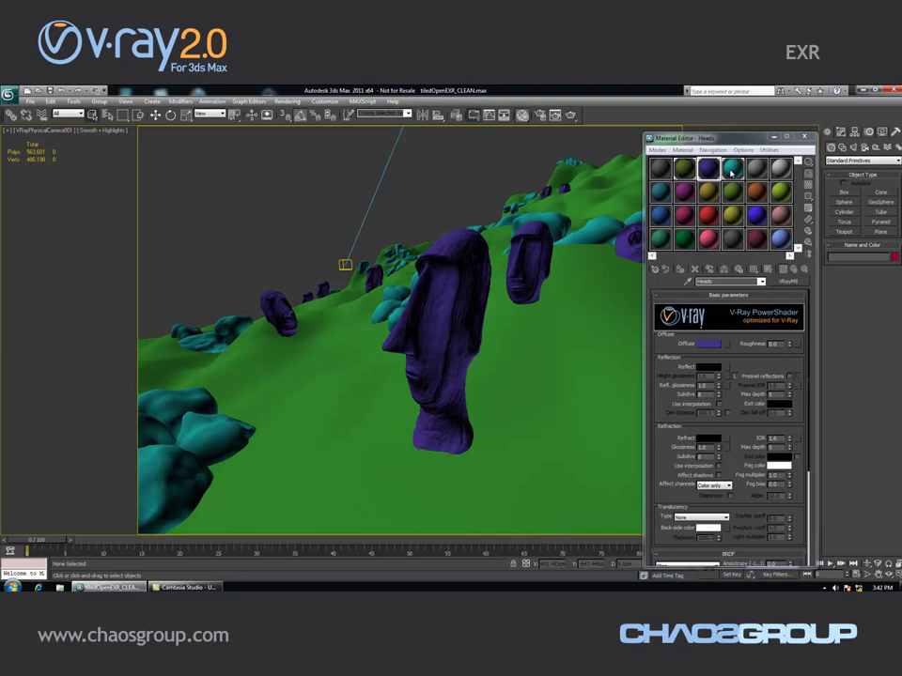
# - Assign Stones.jpg as a Bitmap in the Stones material's Diffuse slot, listing All Formats
pyautogui.click(731, 167)
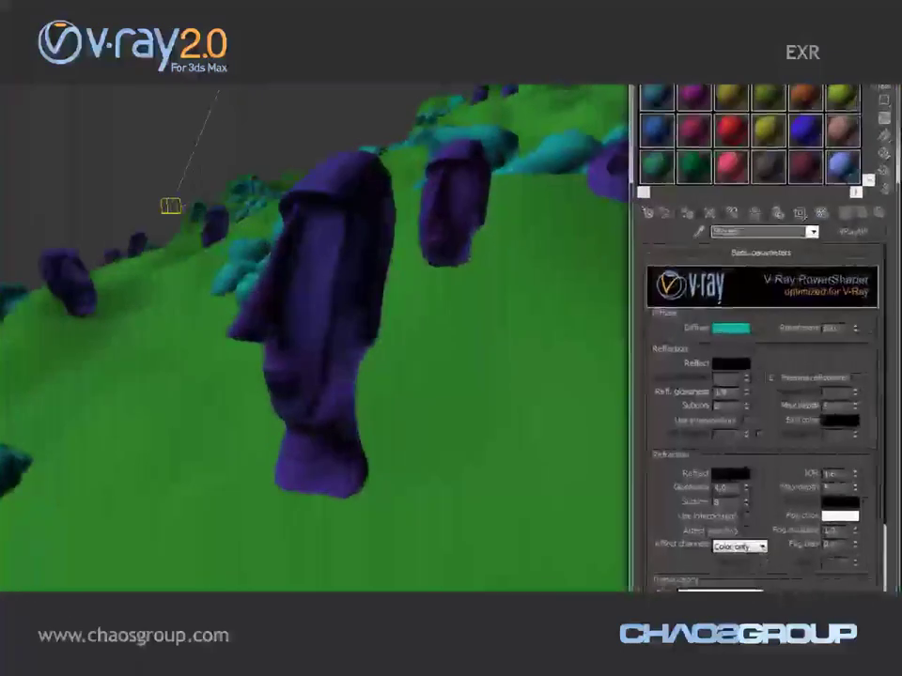
pyautogui.click(757, 329)
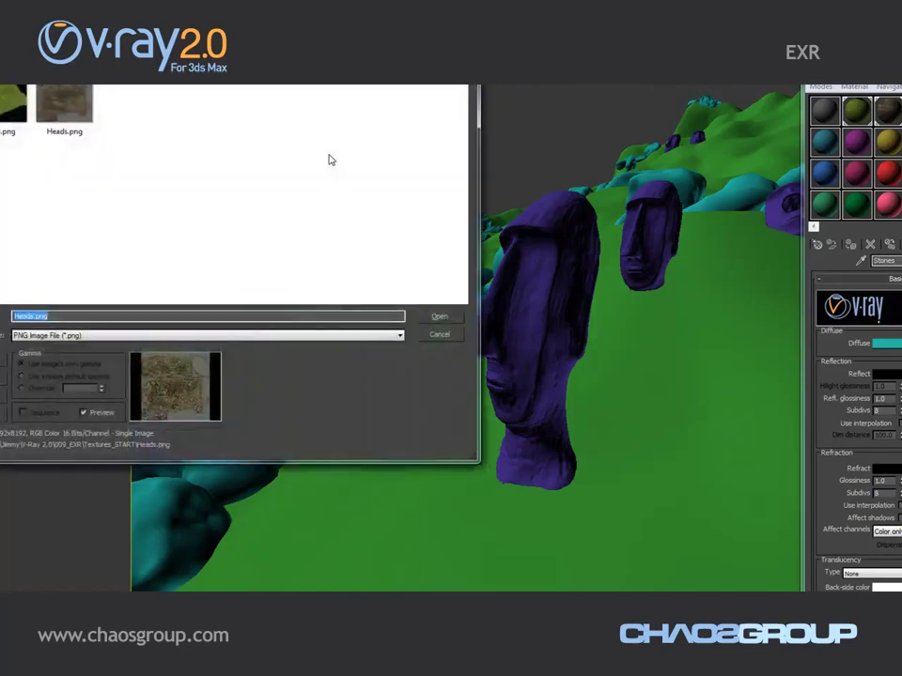
pyautogui.click(235, 335)
pyautogui.click(227, 347)
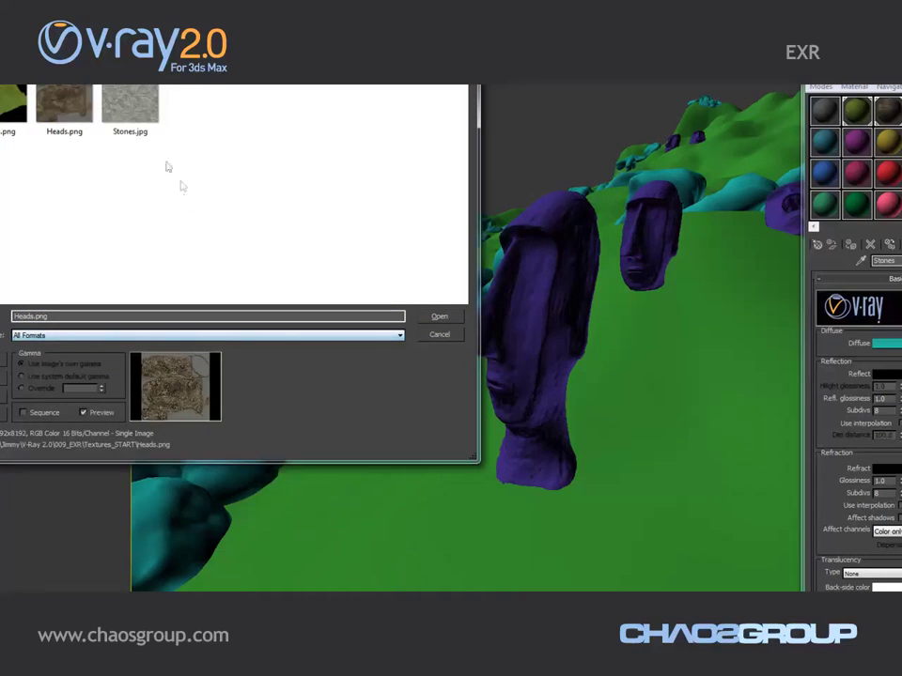
pyautogui.doubleClick(132, 105)
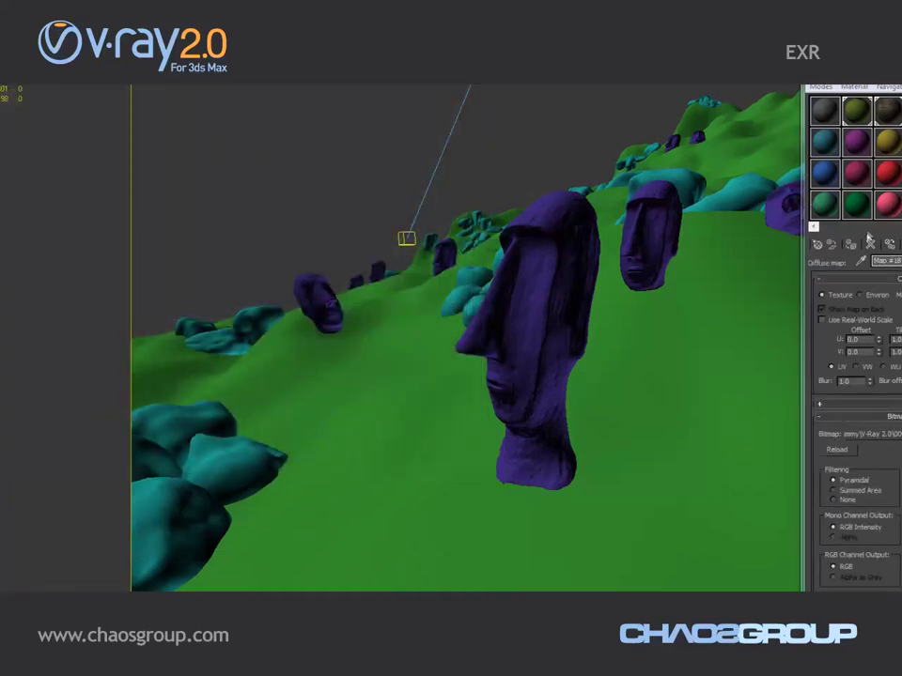
# - Open the V-Ray Bitmap to VRayHDRI converter with Convert bitmaps to tiled EXR ticked
pyautogui.rightClick(326, 154)
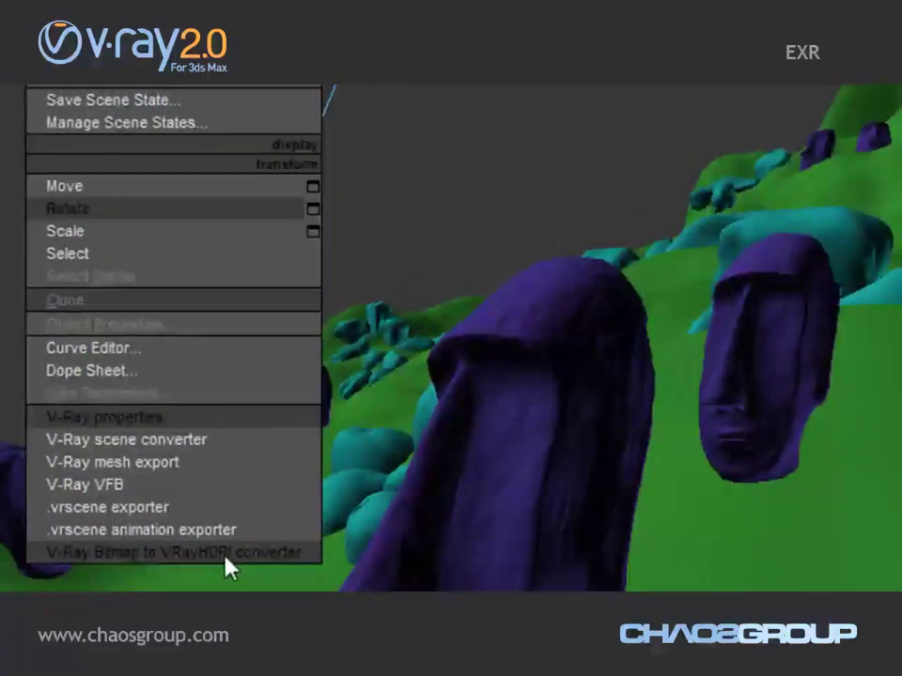
pyautogui.click(223, 556)
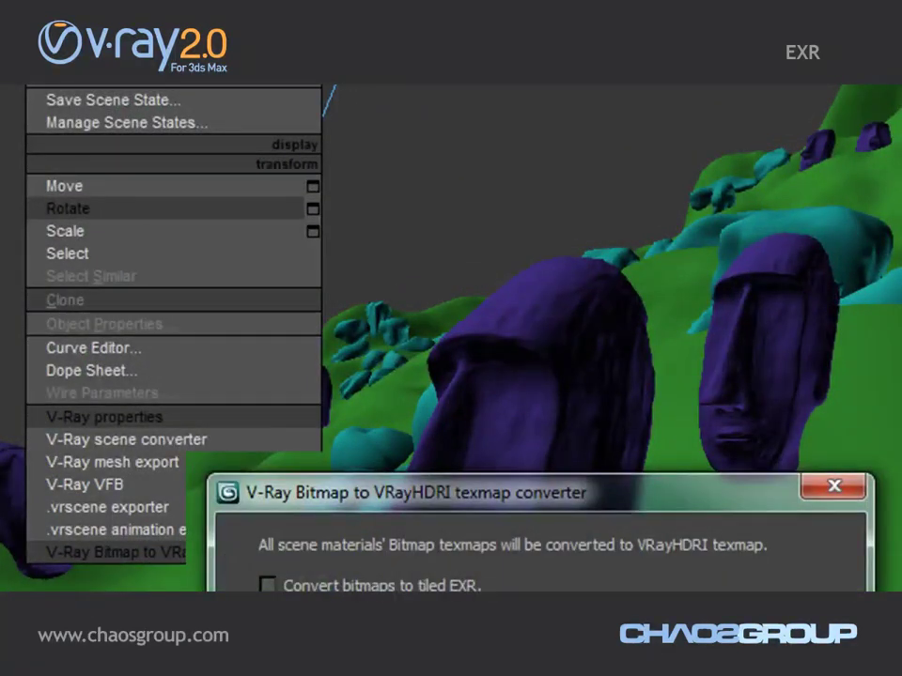
pyautogui.click(364, 577)
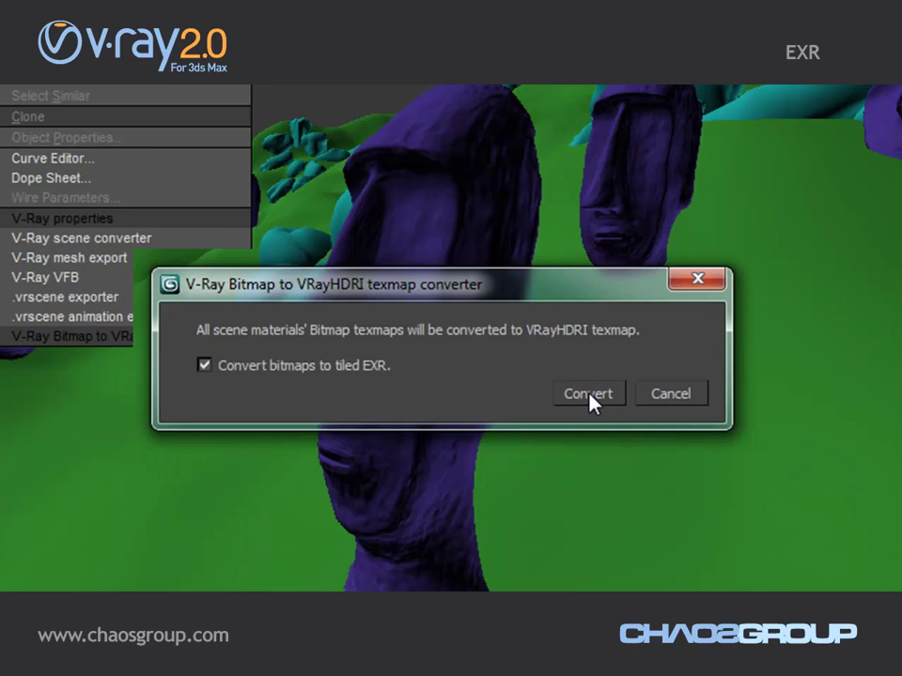
# - Convert the bitmaps to tiled EXR with Zip compression, 64x64 tiles and Auto linear mode
pyautogui.click(590, 398)
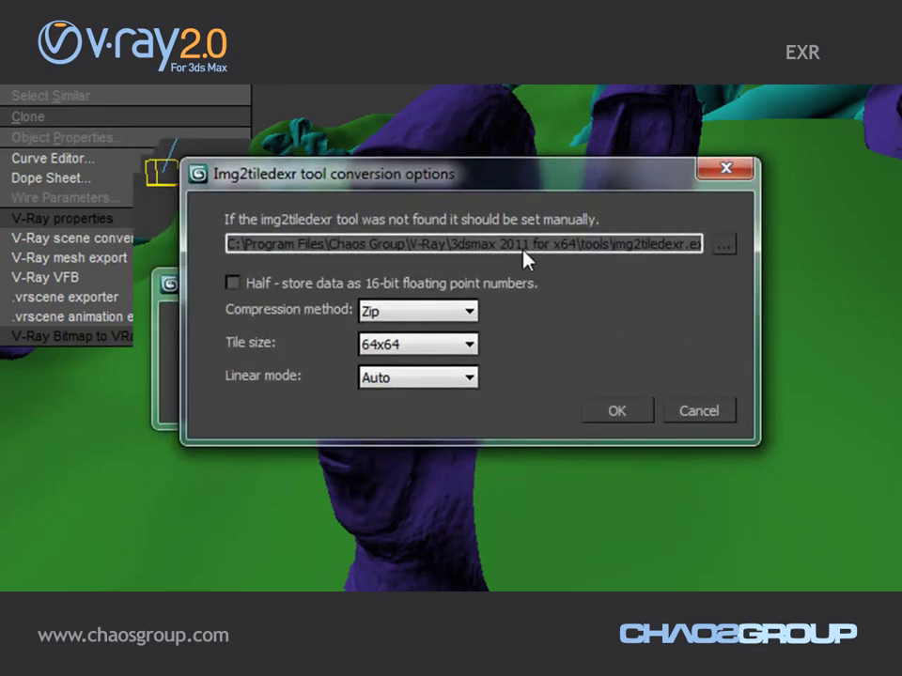
pyautogui.click(416, 318)
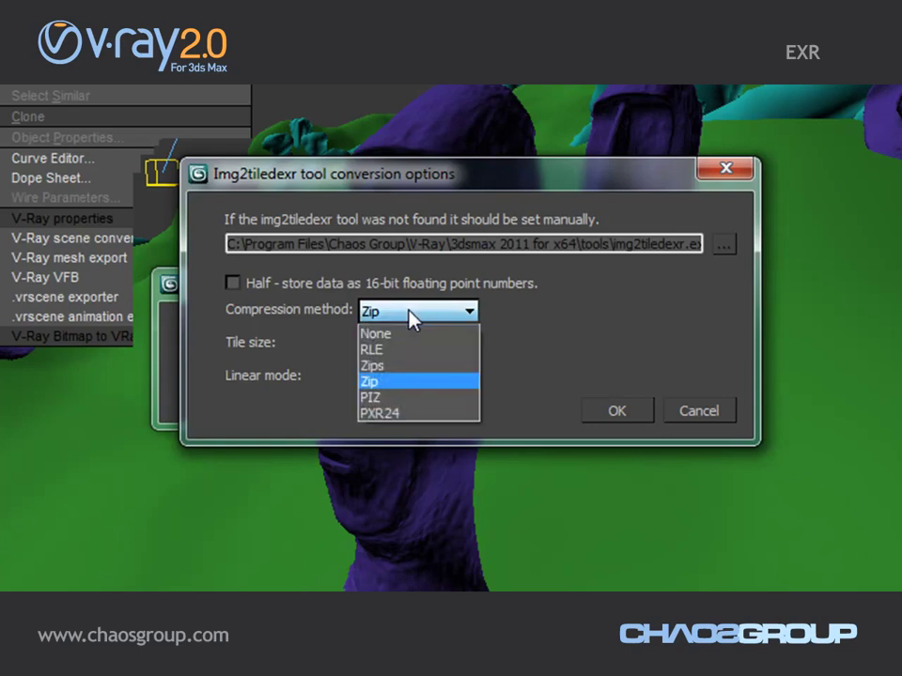
pyautogui.click(409, 311)
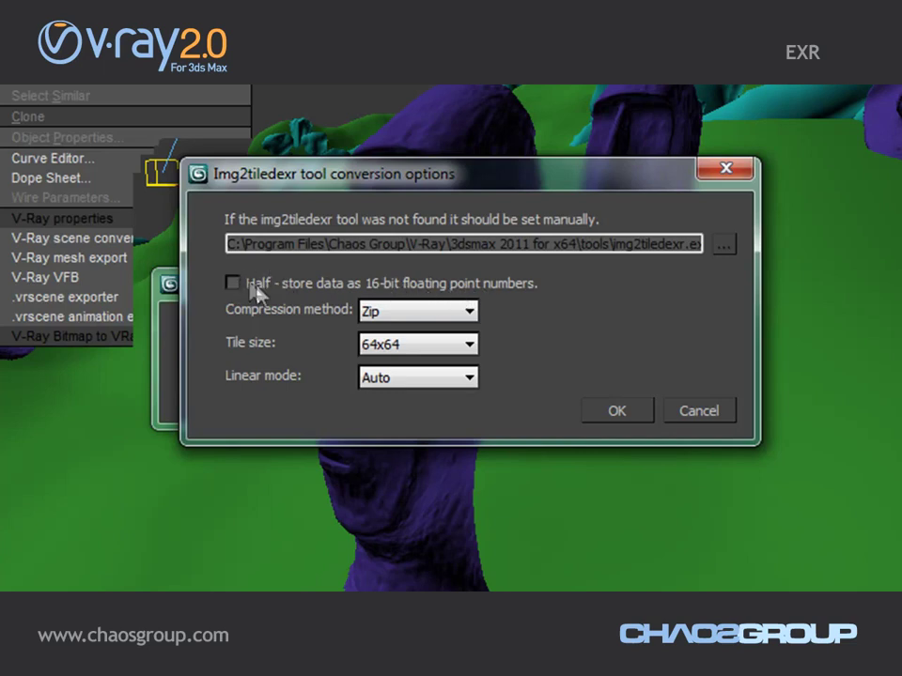
pyautogui.click(396, 348)
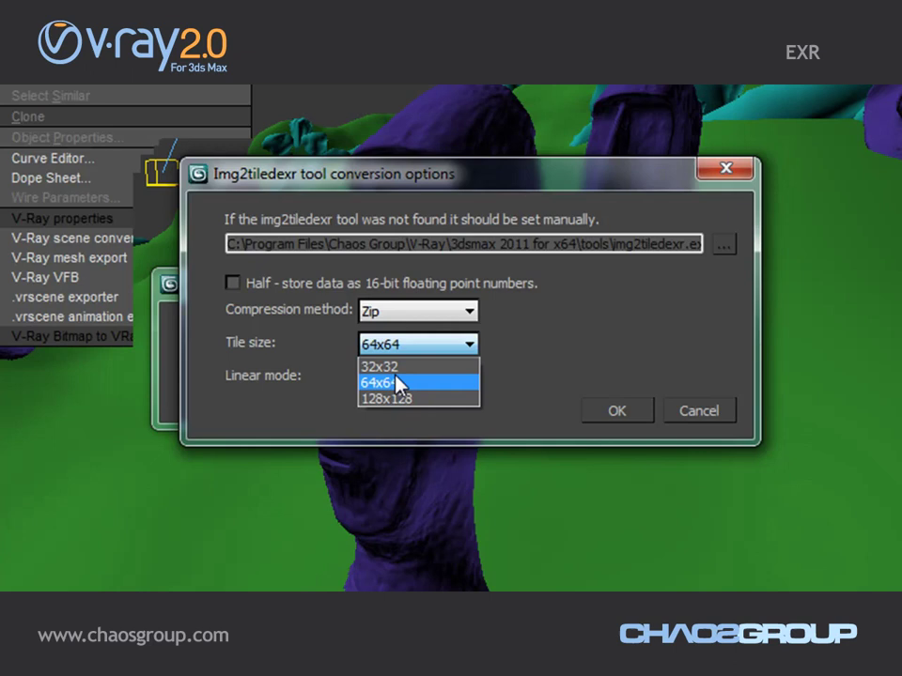
pyautogui.click(399, 383)
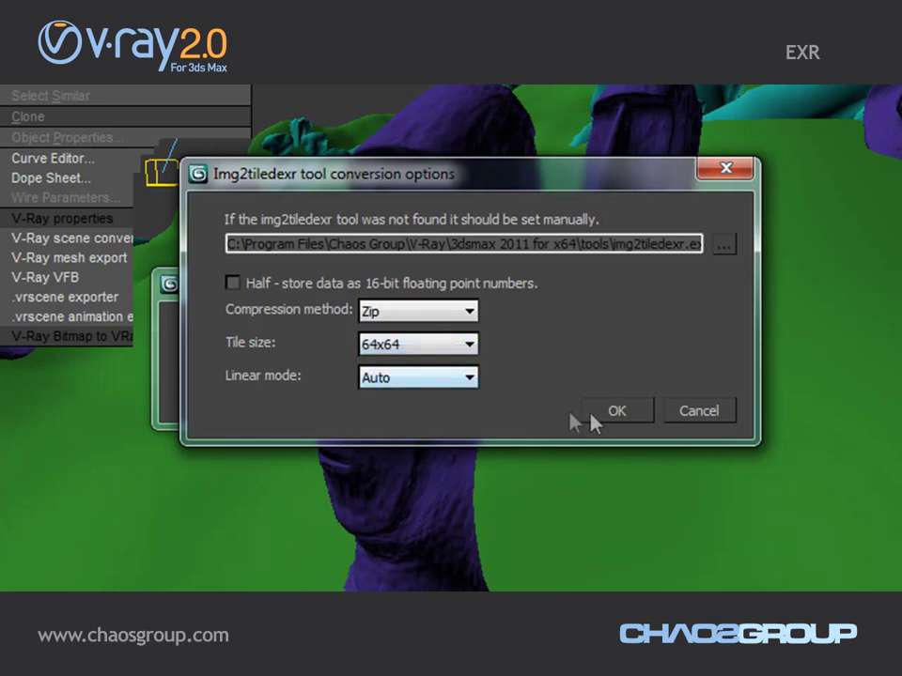
pyautogui.click(611, 418)
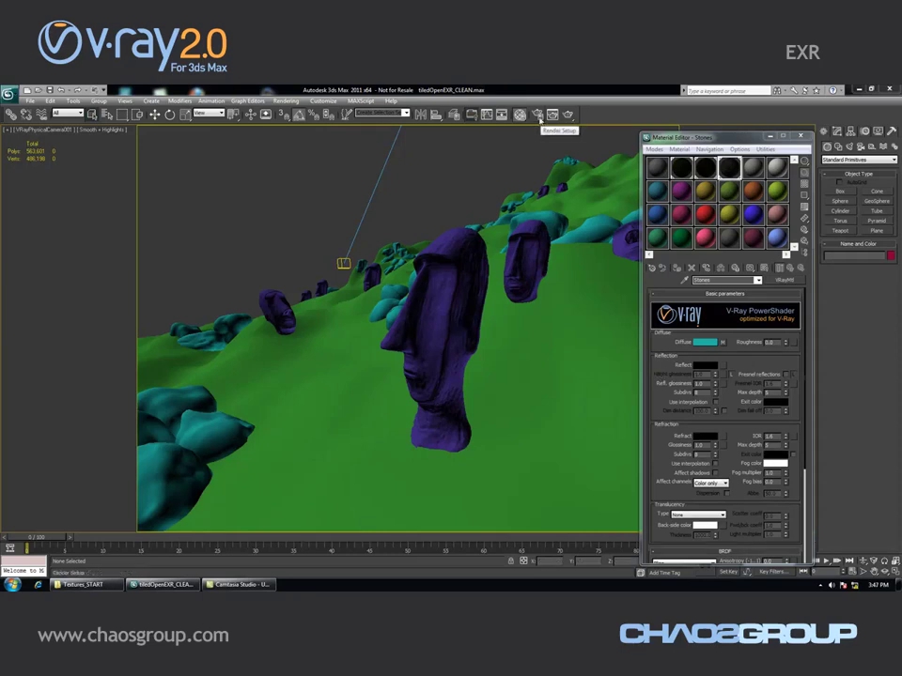
# - Check in the Slate Material Editor that the grass VRayHDRI map points to Grass.exr
pyautogui.click(539, 114)
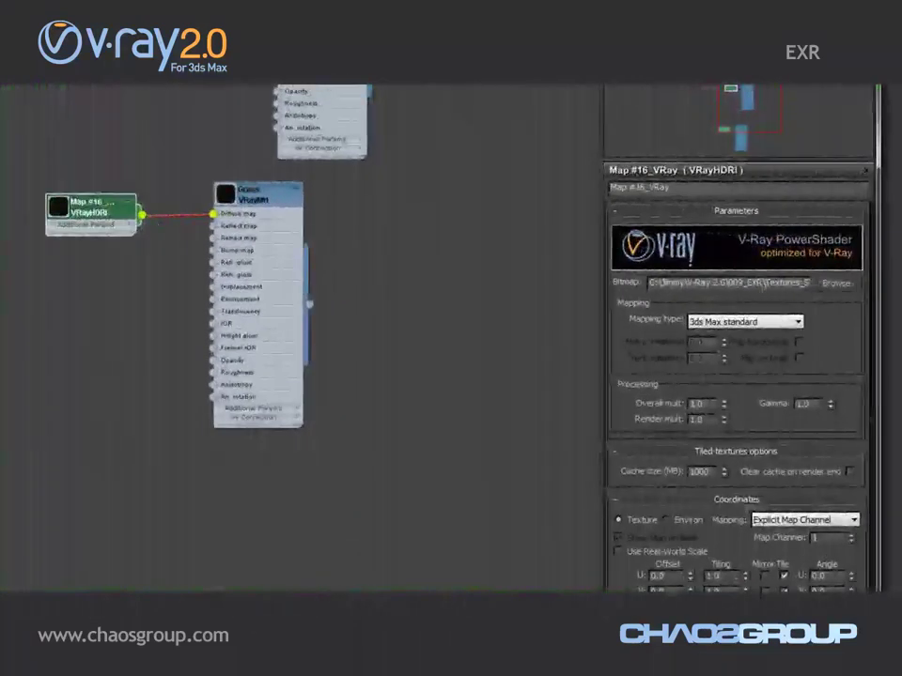
pyautogui.moveTo(772, 283); pyautogui.dragTo(801, 292)
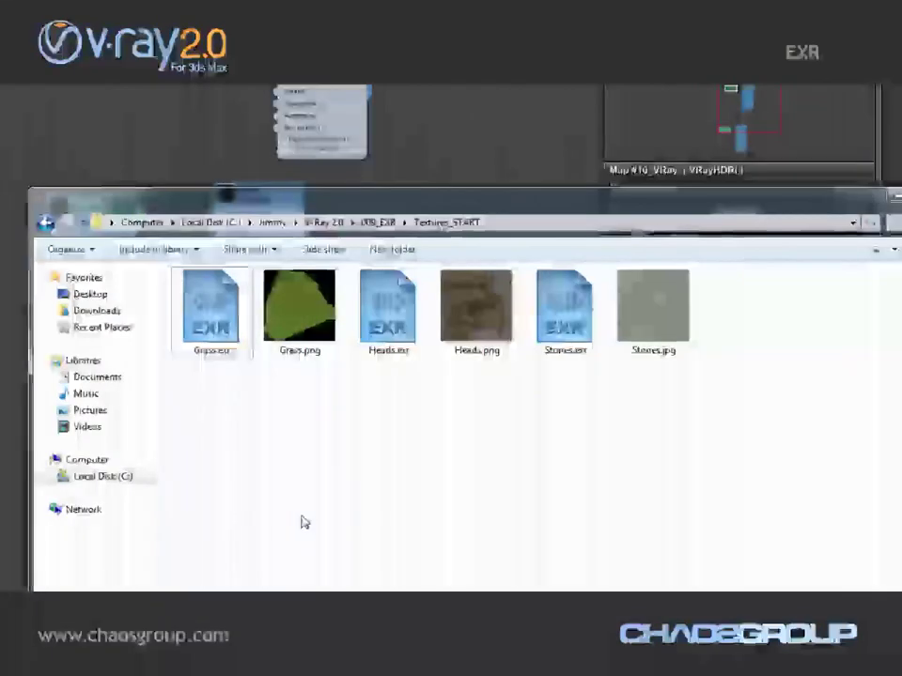
# - View the combined Properties size (801 MB) of Stones.exr, Heads.exr and Grass.exr
pyautogui.click(578, 312)
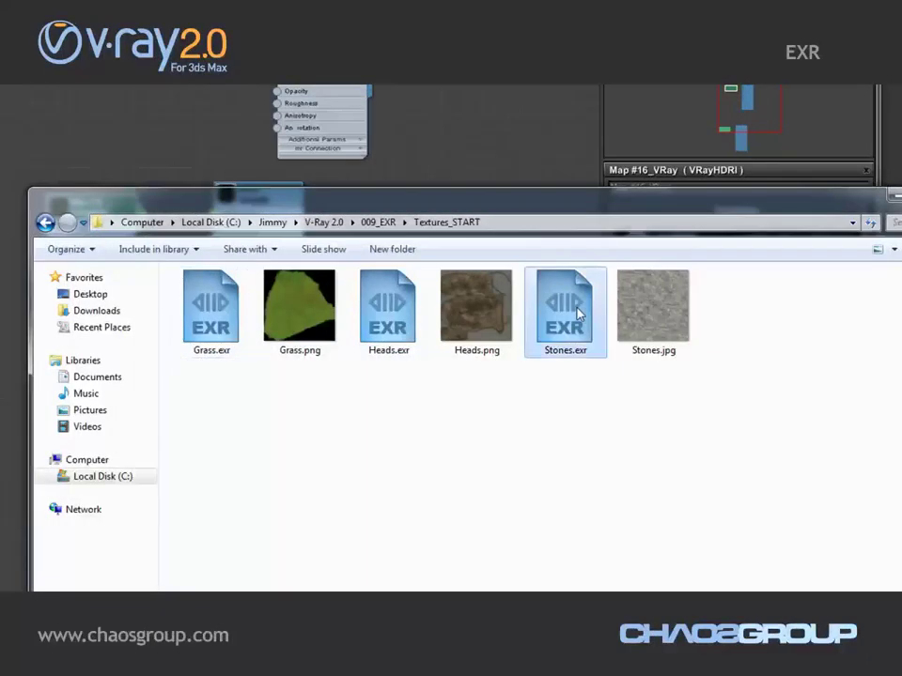
pyautogui.keyDown('ctrl'); pyautogui.click(399, 305); pyautogui.keyUp('ctrl')
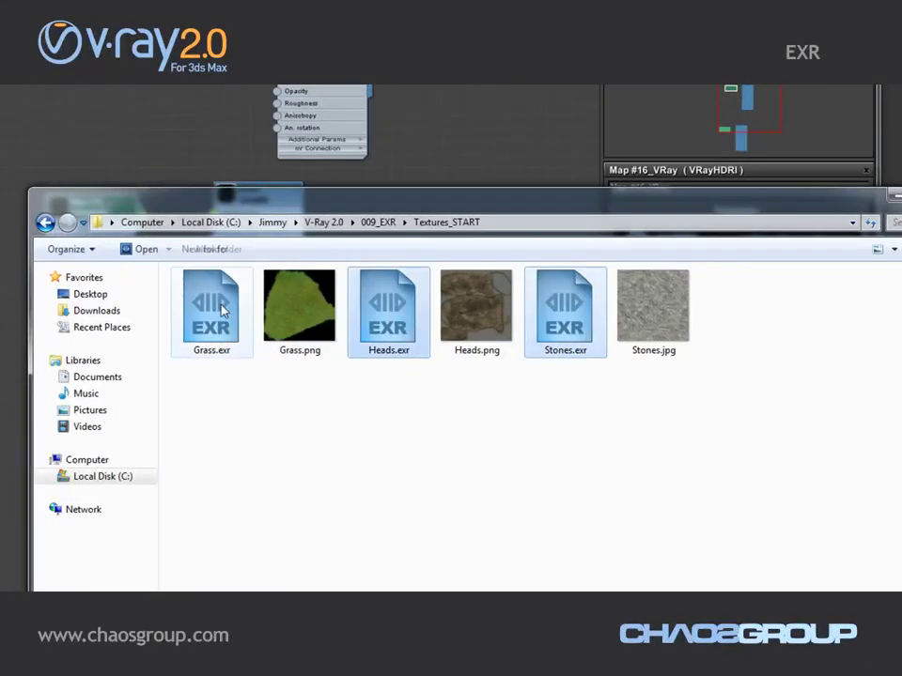
pyautogui.keyDown('ctrl'); pyautogui.click(210, 306); pyautogui.keyUp('ctrl')
pyautogui.rightClick(215, 311)
pyautogui.click(262, 526)
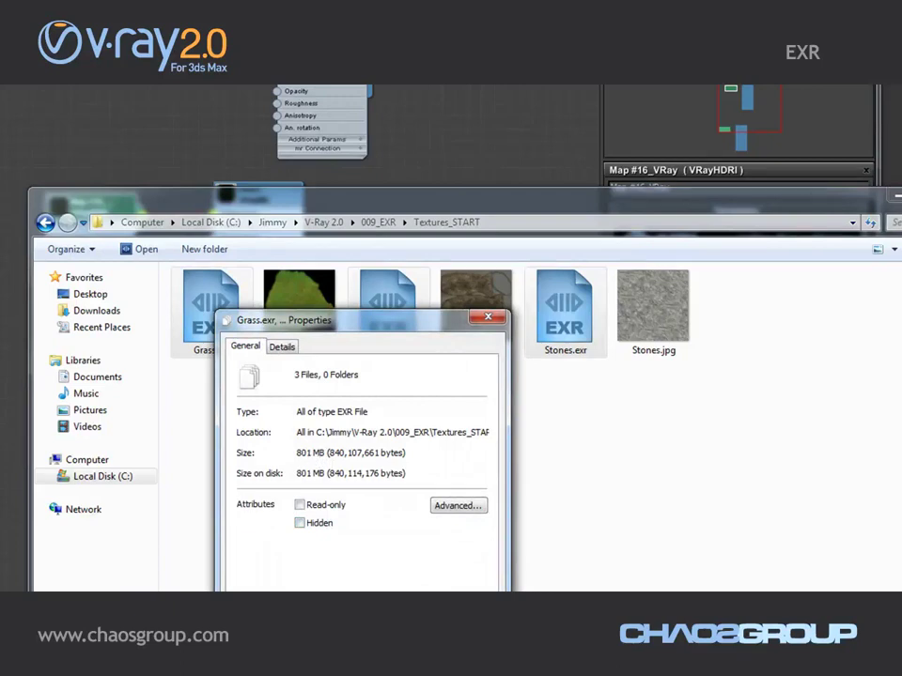
pyautogui.press('Escape')
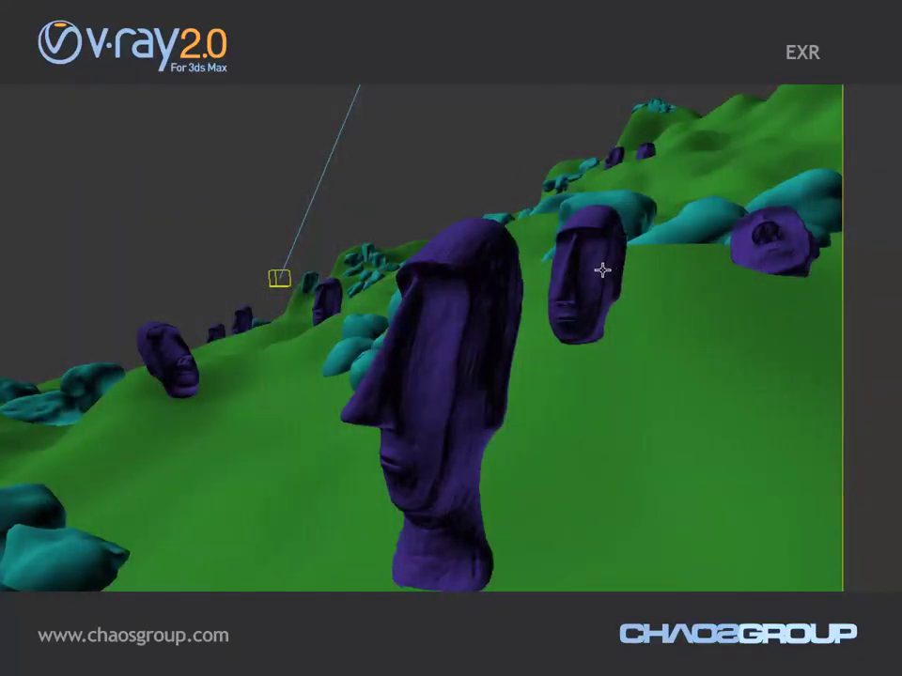
# - Render the scene with Shift+Q and move the Image I/O Error dialog off the frame buffer
pyautogui.hotkey('shift', 'q')
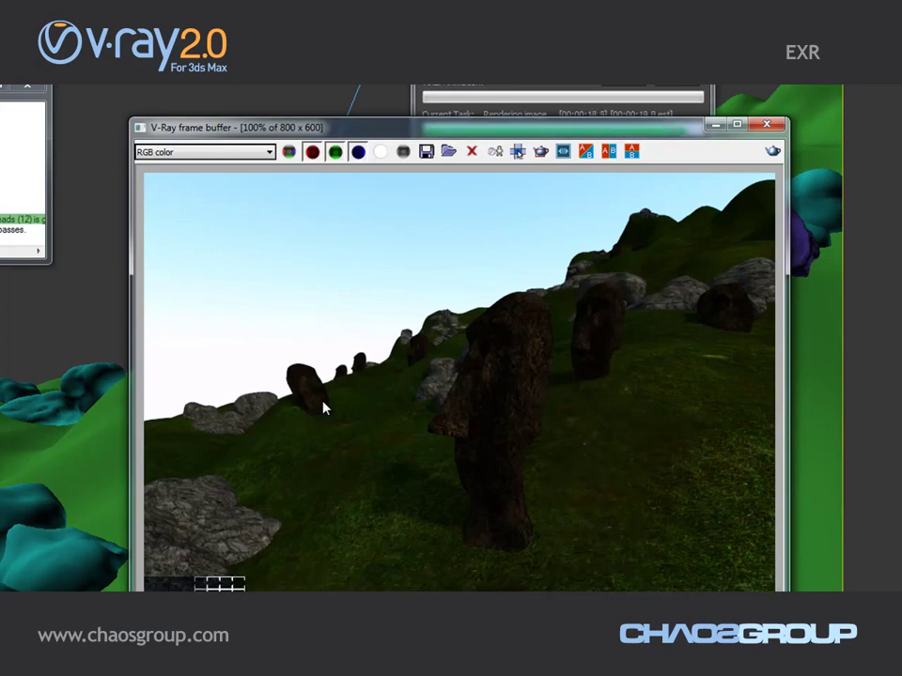
pyautogui.moveTo(483, 326); pyautogui.dragTo(892, 639)
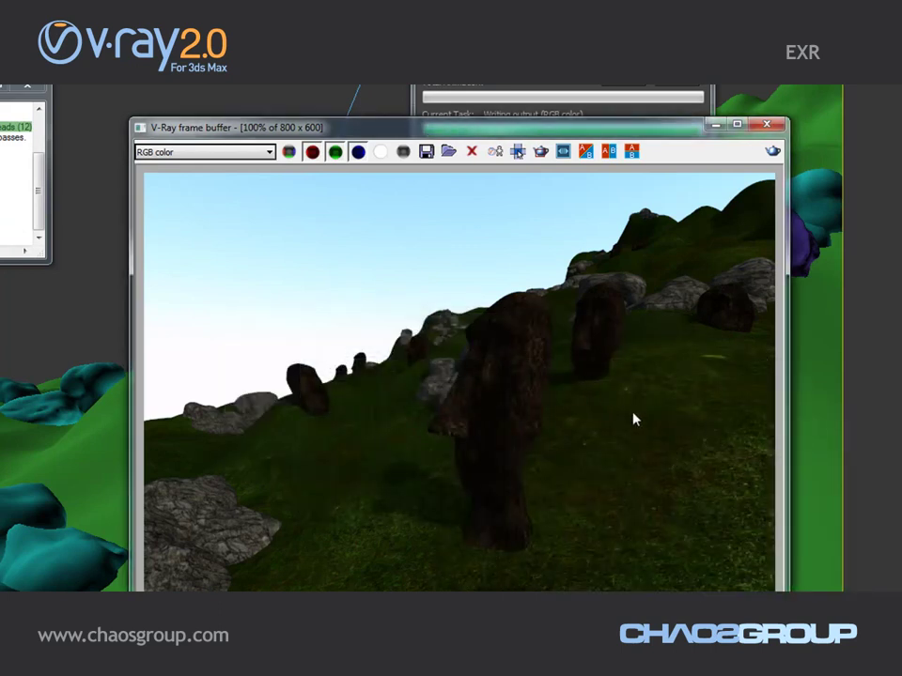